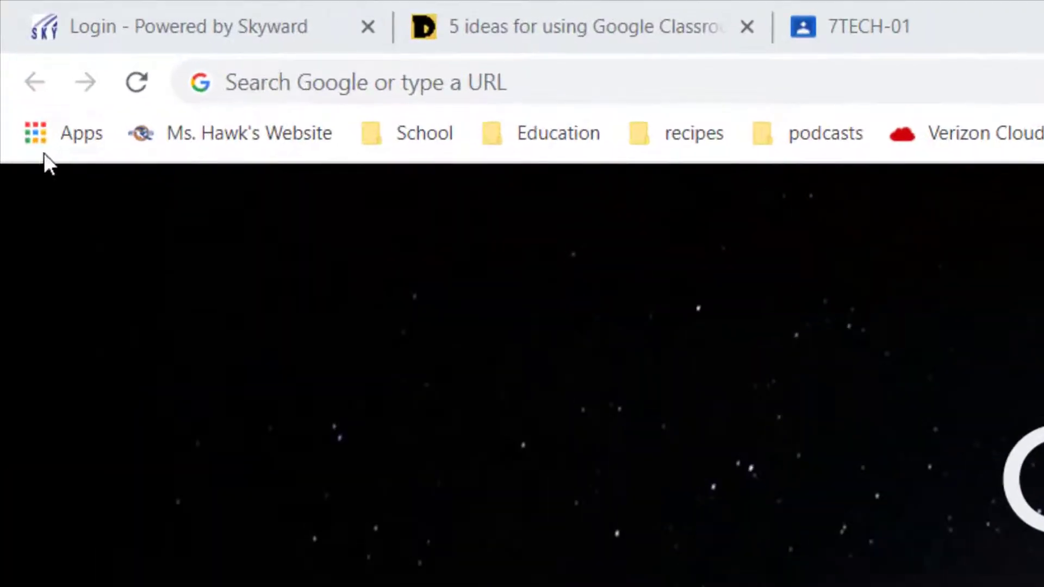
# Open the Chrome Web Store from the browser's apps page and search it for evernote
pyautogui.click(36, 134)
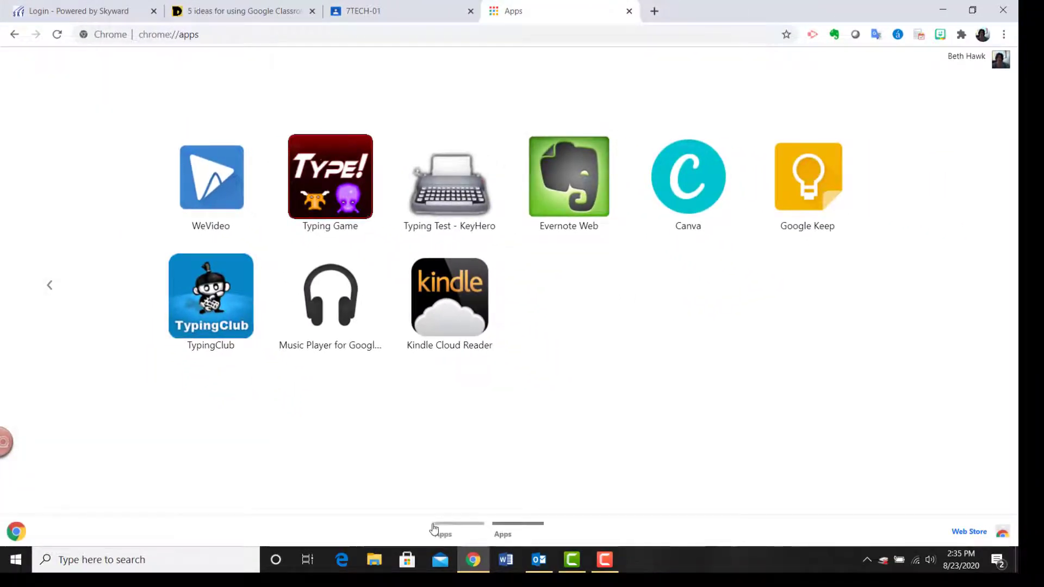
pyautogui.click(455, 532)
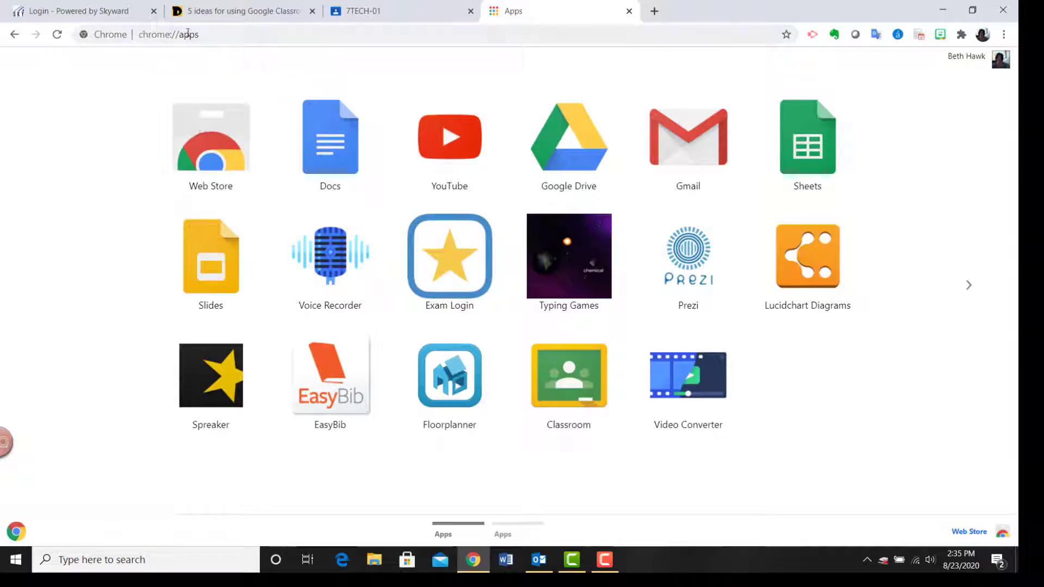
pyautogui.click(213, 150)
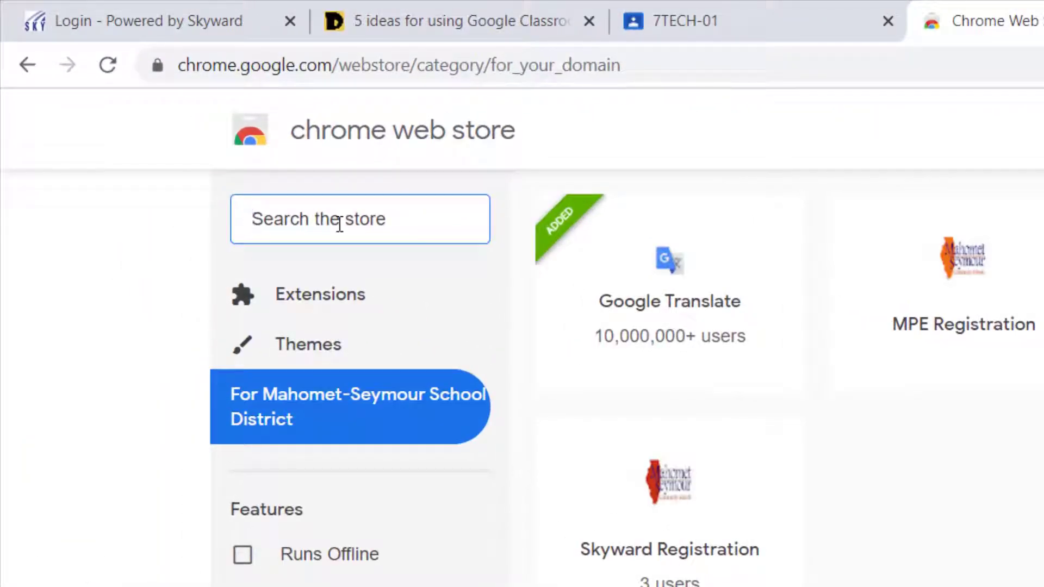
pyautogui.write('evernote')
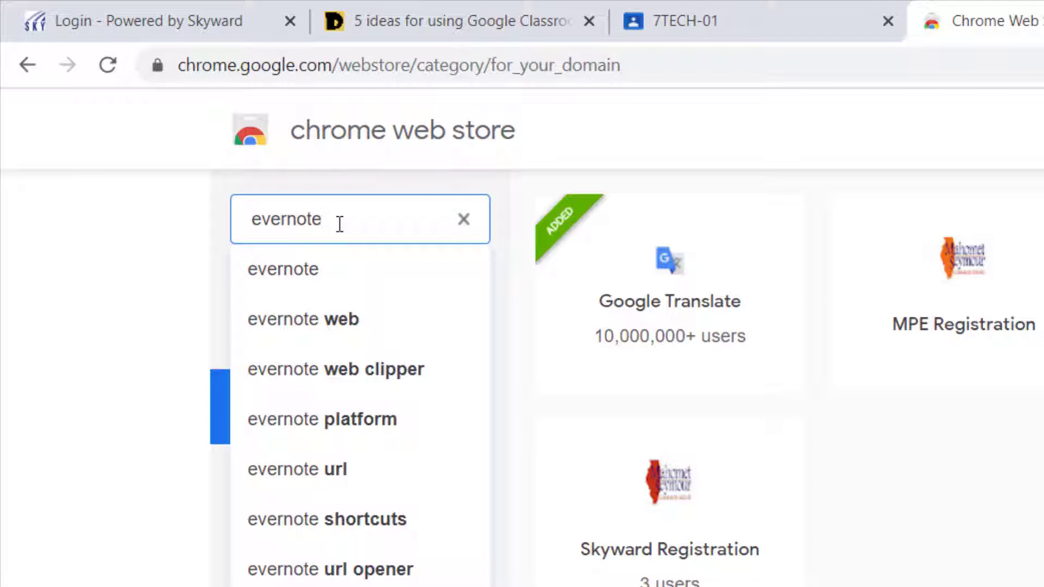
pyautogui.press('Return')
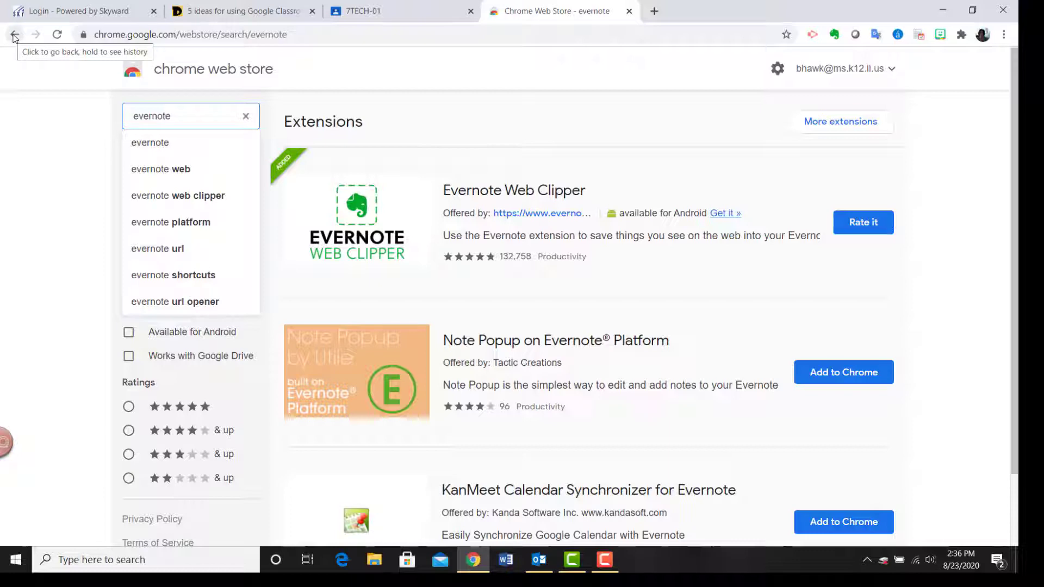
pyautogui.click(14, 36)
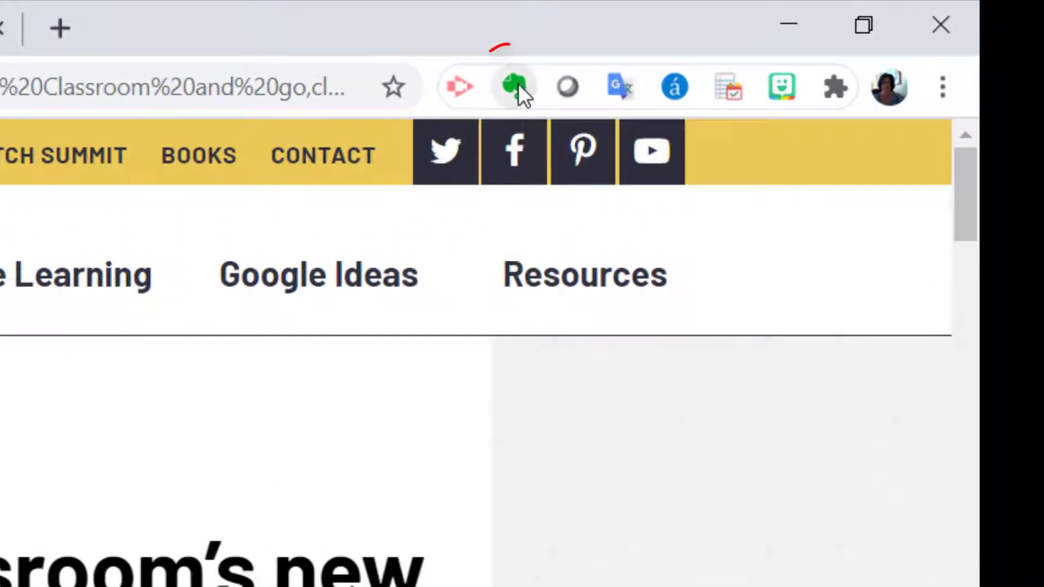
# Open Evernote Web Clipper on the Google Classroom article, review the destination notebooks, and close it without saving a clip
pyautogui.click(637, 69)
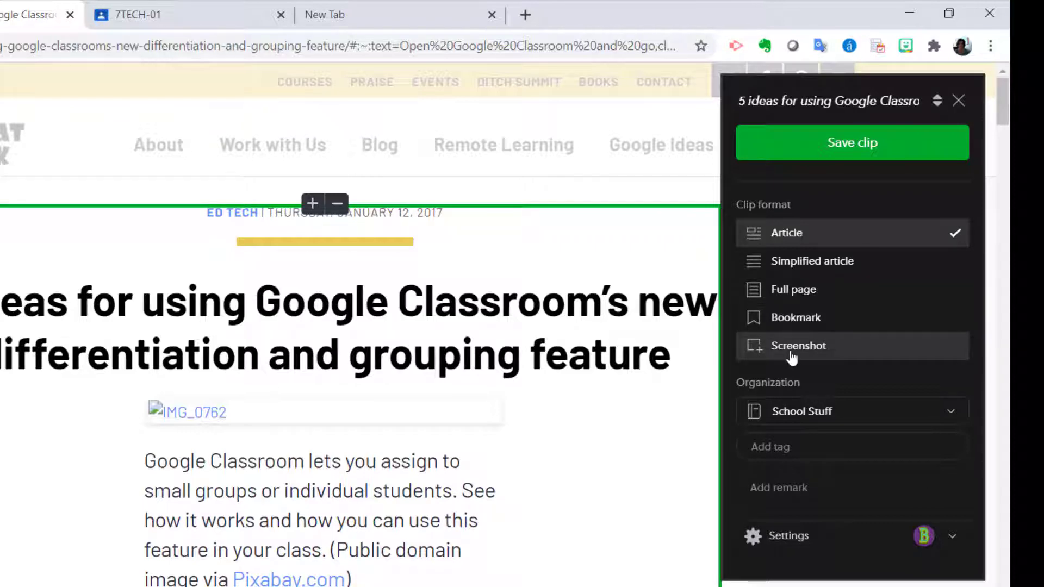
pyautogui.click(954, 421)
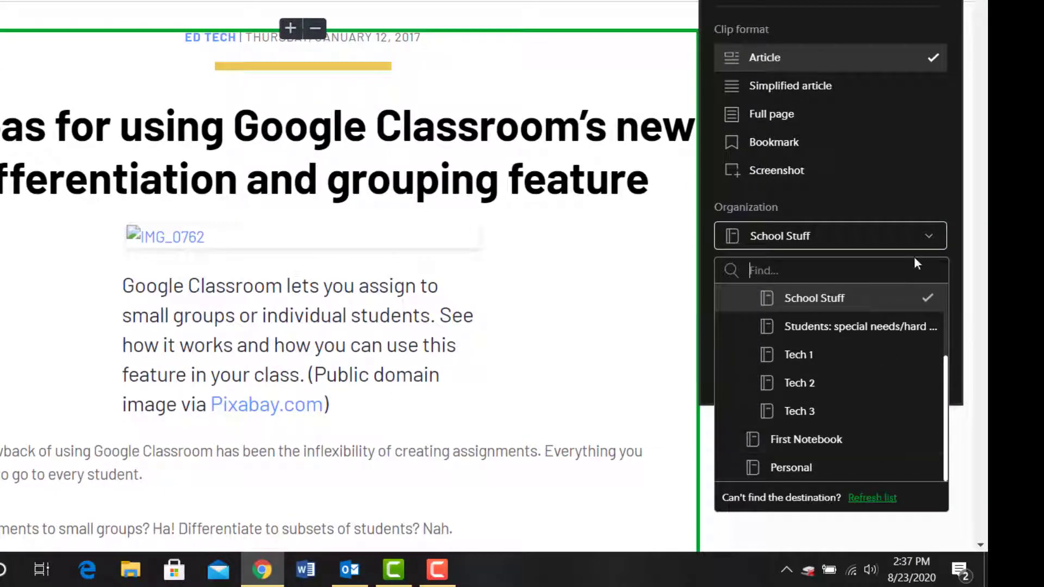
pyautogui.click(930, 240)
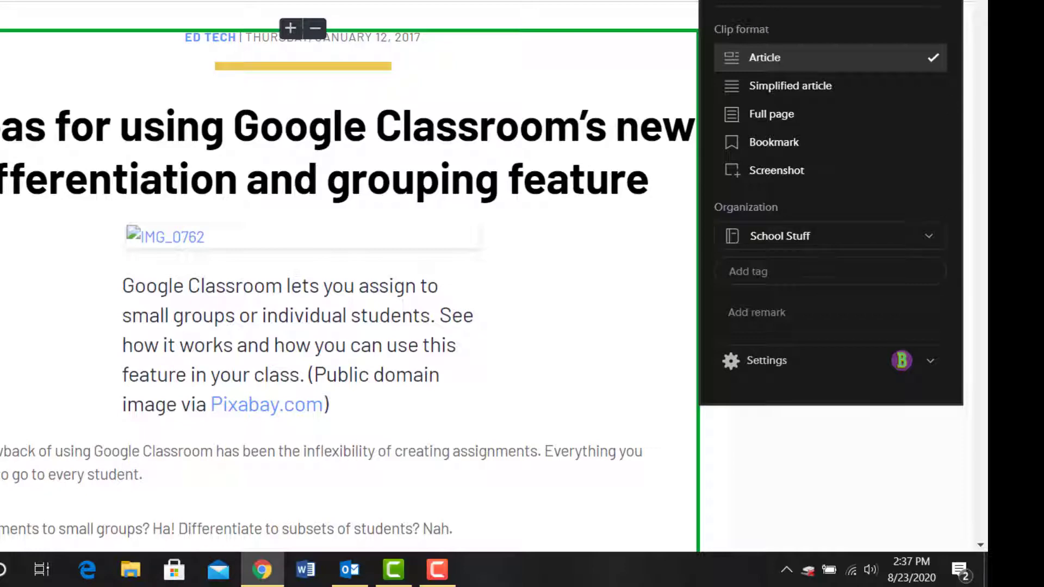
pyautogui.click(950, 16)
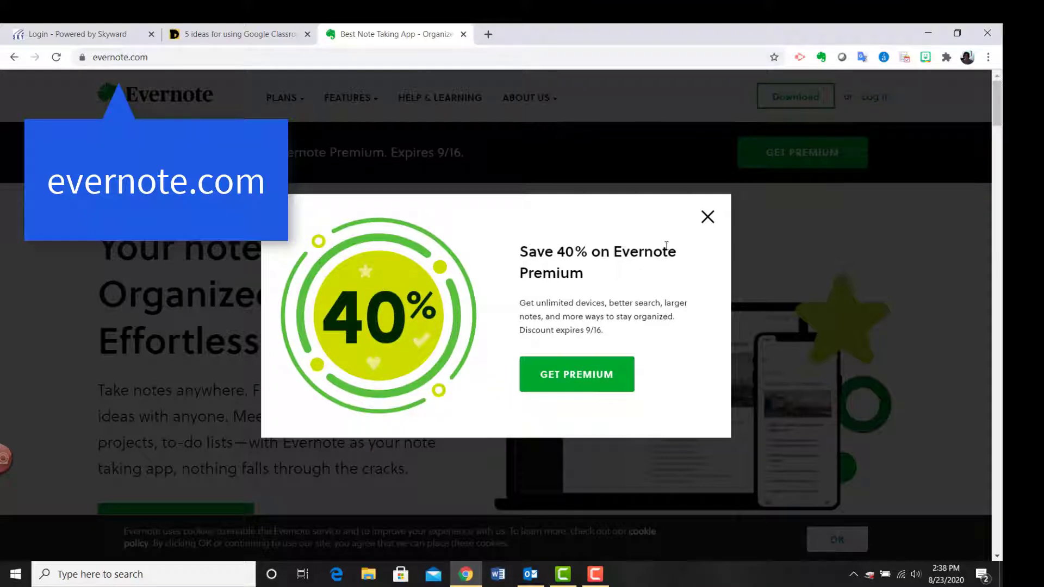
# Dismiss the Premium offer and log in on evernote.com, and look through the All Notes list
pyautogui.click(707, 217)
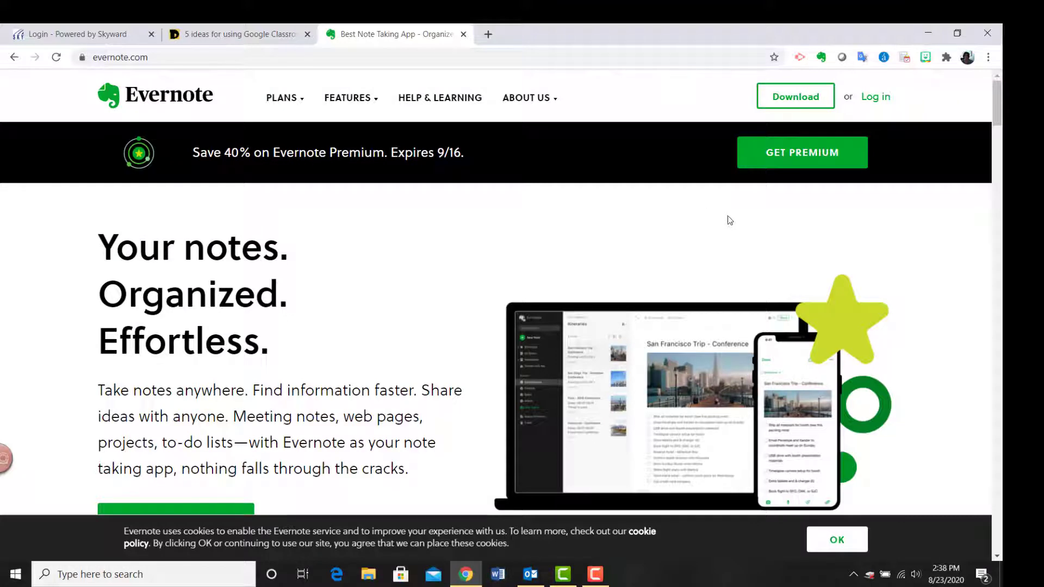
pyautogui.click(878, 99)
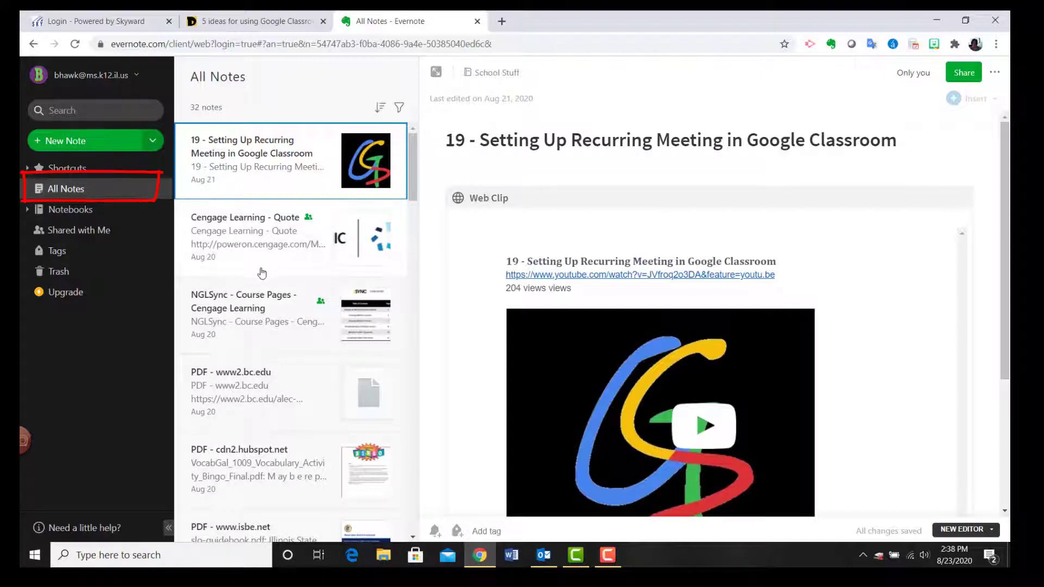
pyautogui.scroll(-6, 271, 284)
pyautogui.scroll(-10, 271, 284)
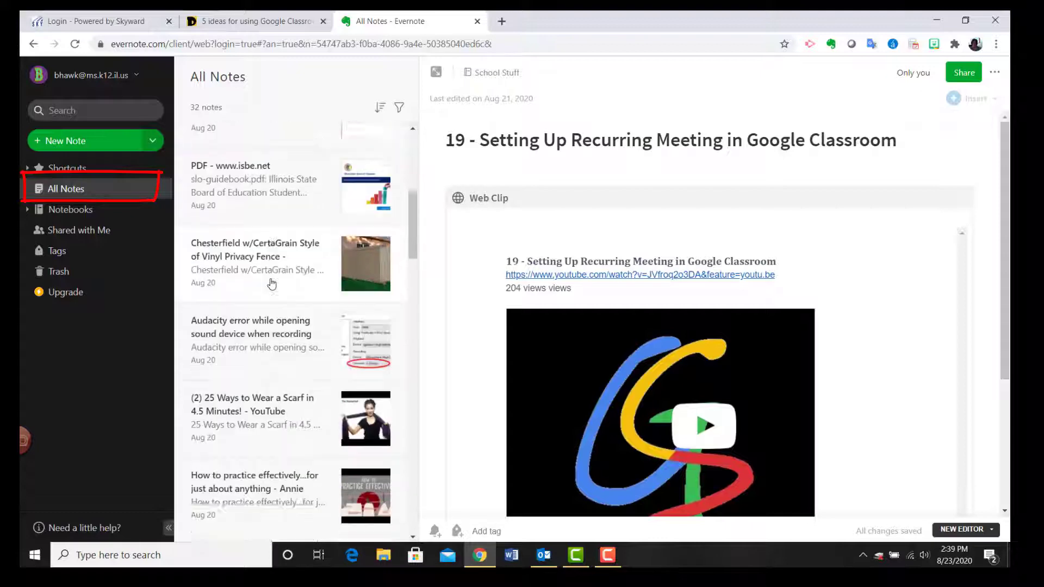
pyautogui.scroll(-8, 270, 283)
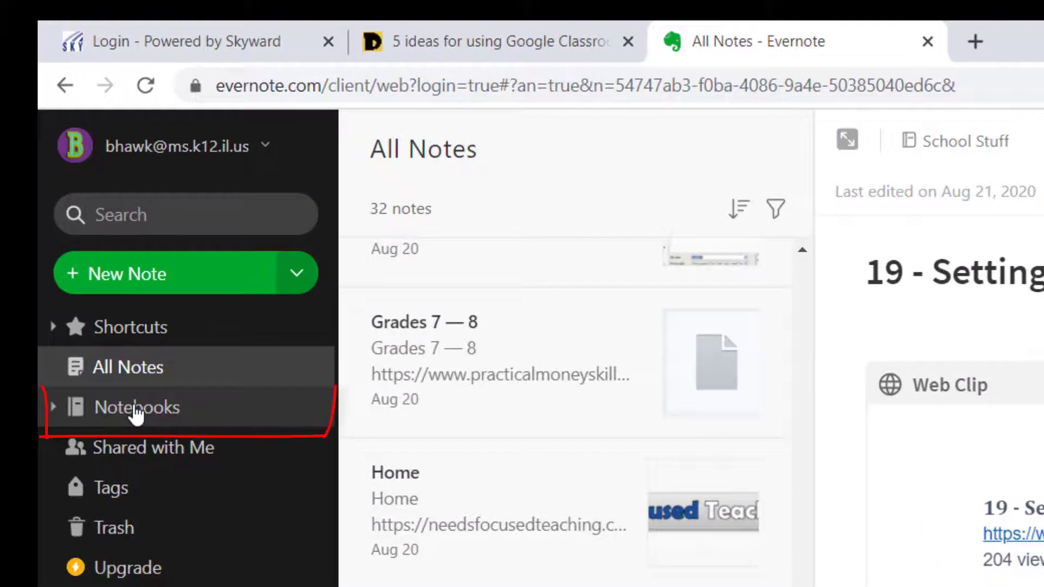
# Create a new notebook named 6 ELA in the Evernote notebook list
pyautogui.click(135, 410)
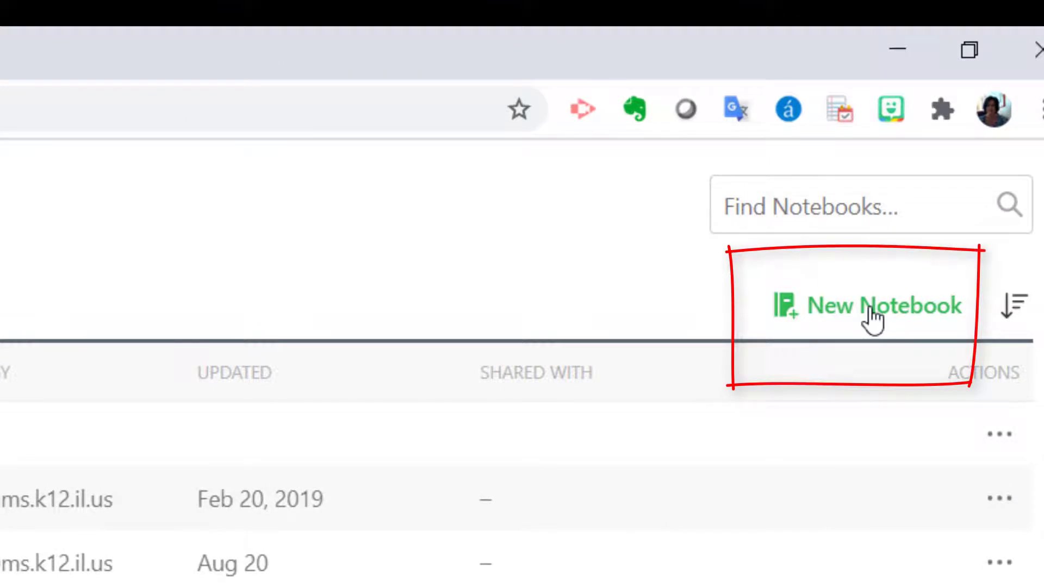
pyautogui.click(873, 319)
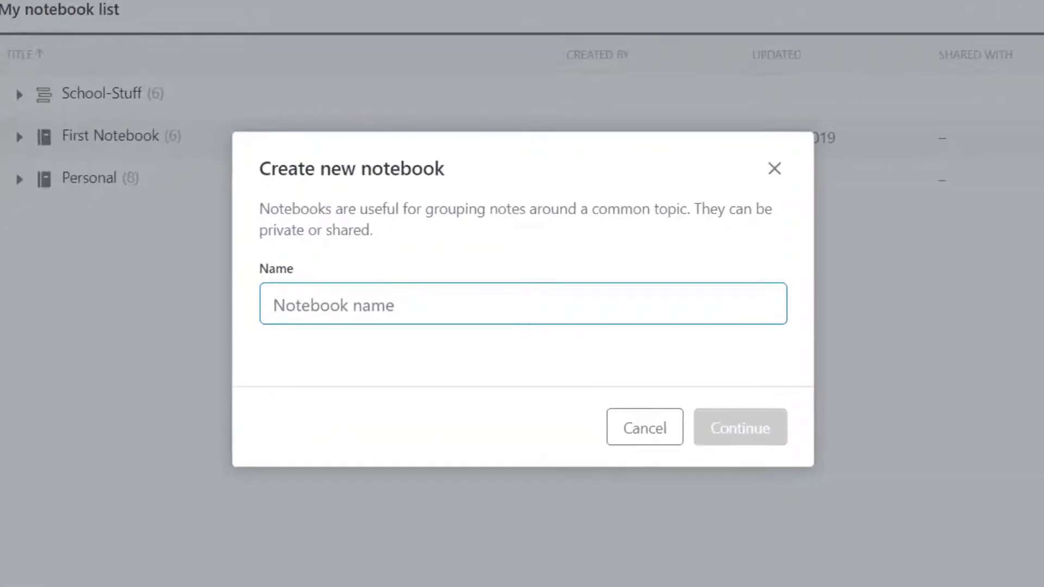
pyautogui.write('6 ELA')
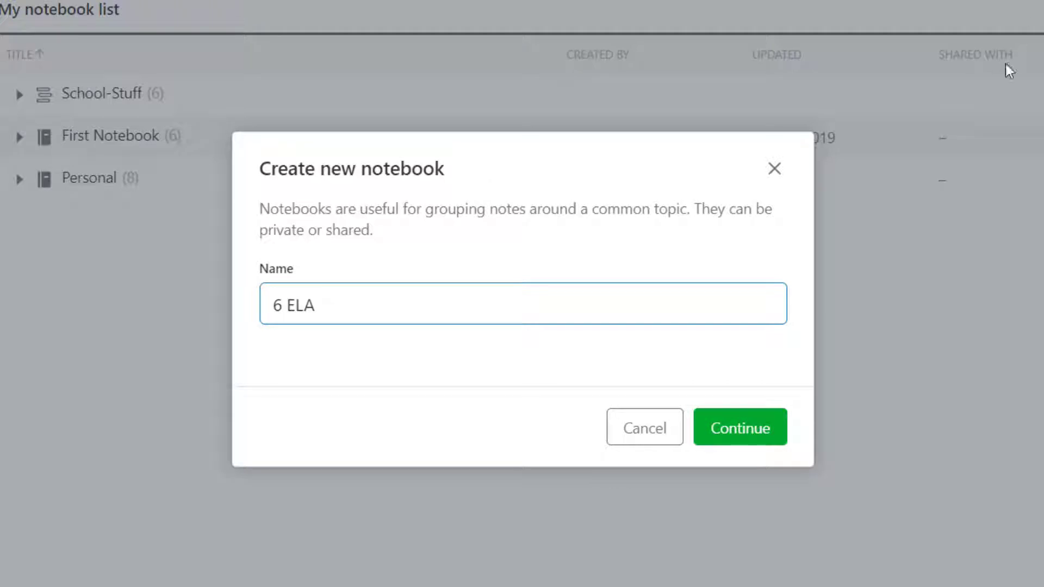
pyautogui.click(742, 427)
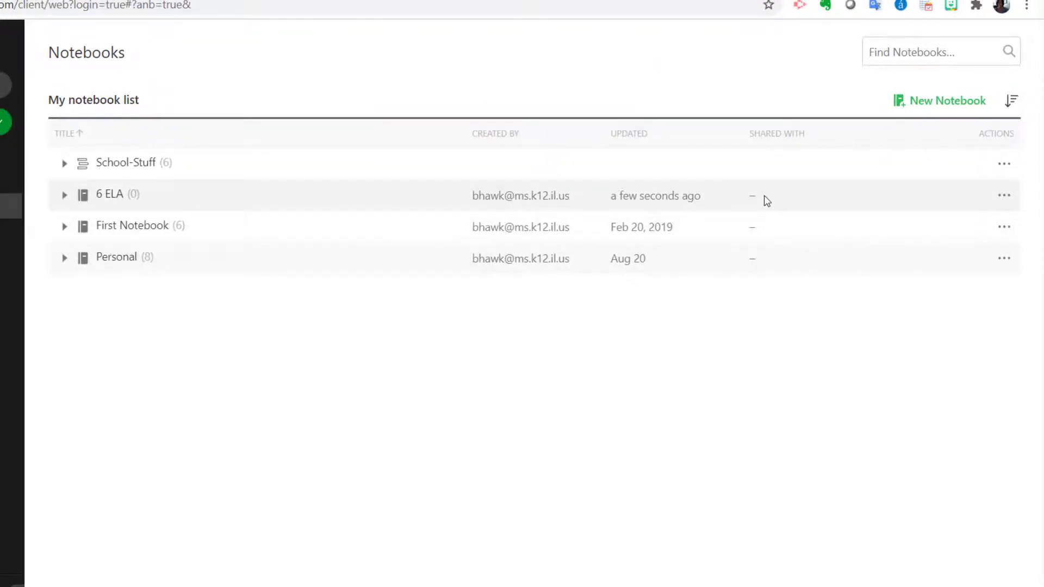
# Add the 6 ELA notebook to a new stack named MSJH
pyautogui.click(1004, 196)
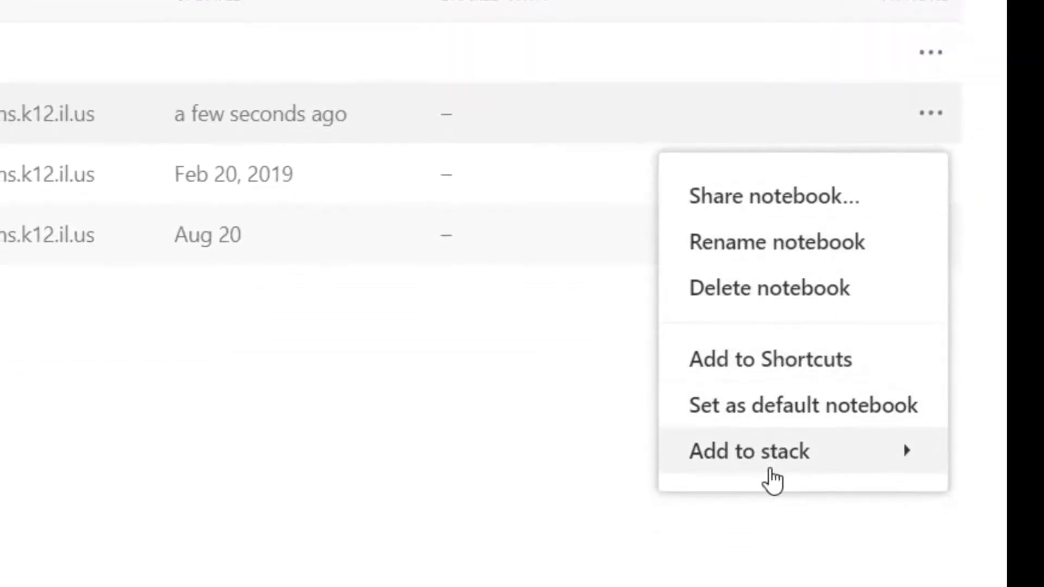
pyautogui.moveTo(770, 467)
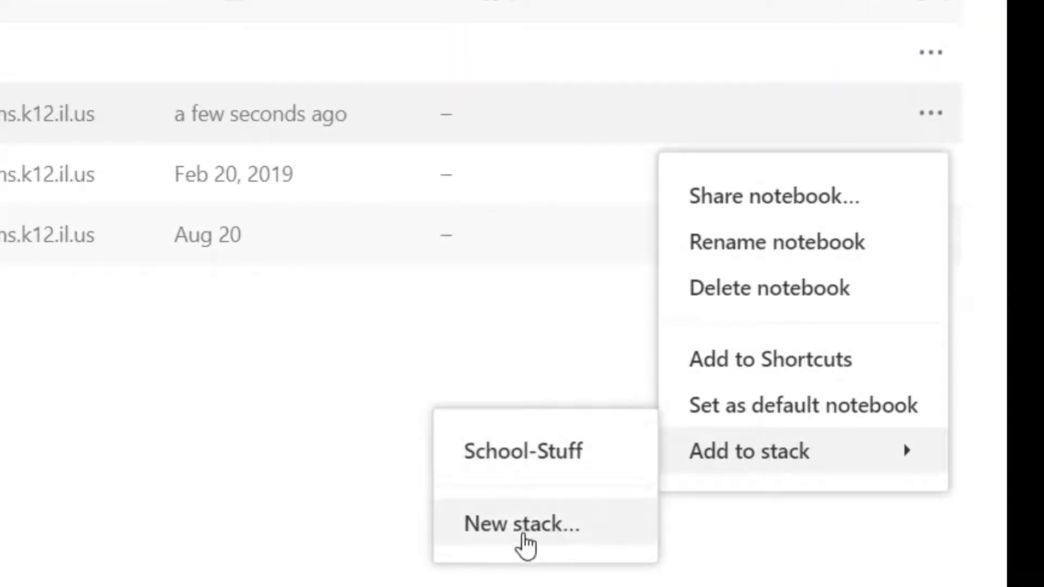
pyautogui.click(523, 541)
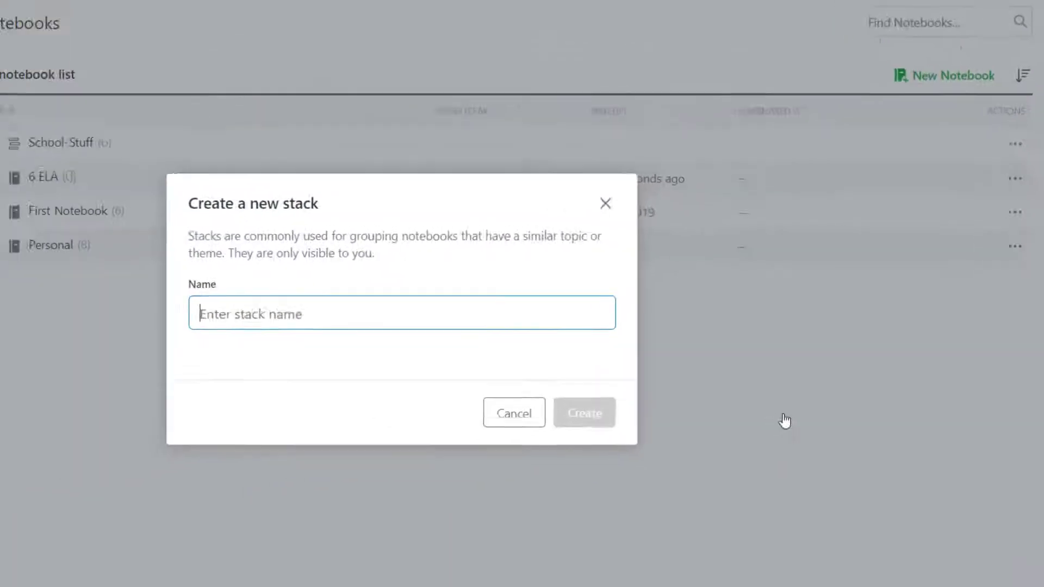
pyautogui.write('MSJH')
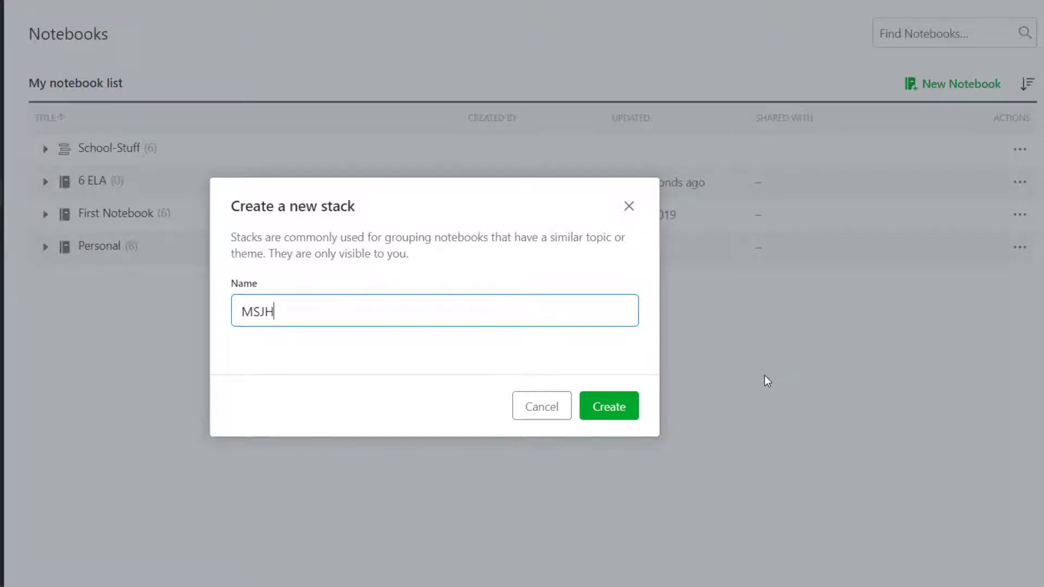
pyautogui.click(617, 414)
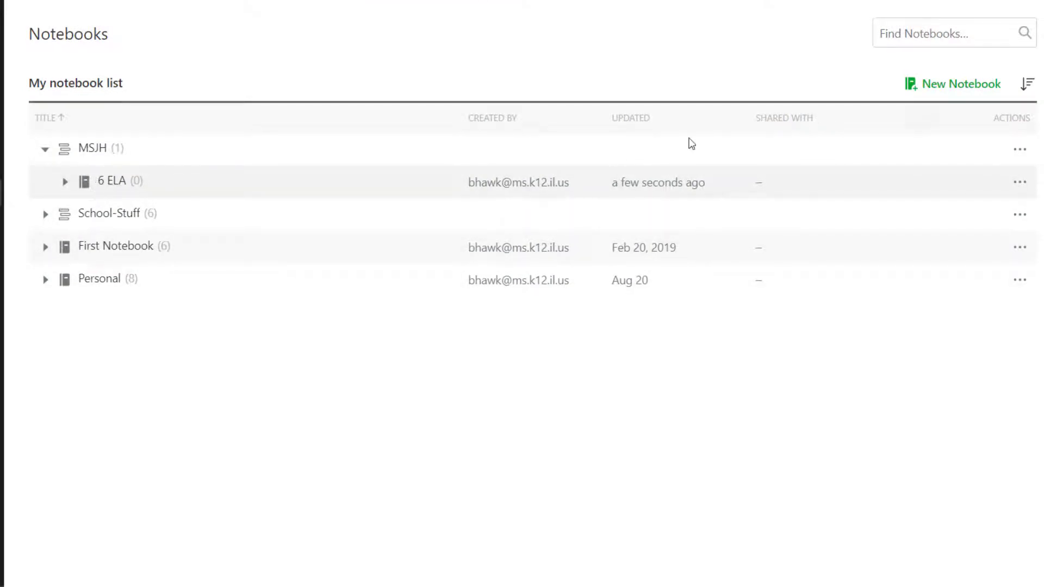
# Create a notebook named 6 Math and move it into the MSJH stack
pyautogui.click(960, 85)
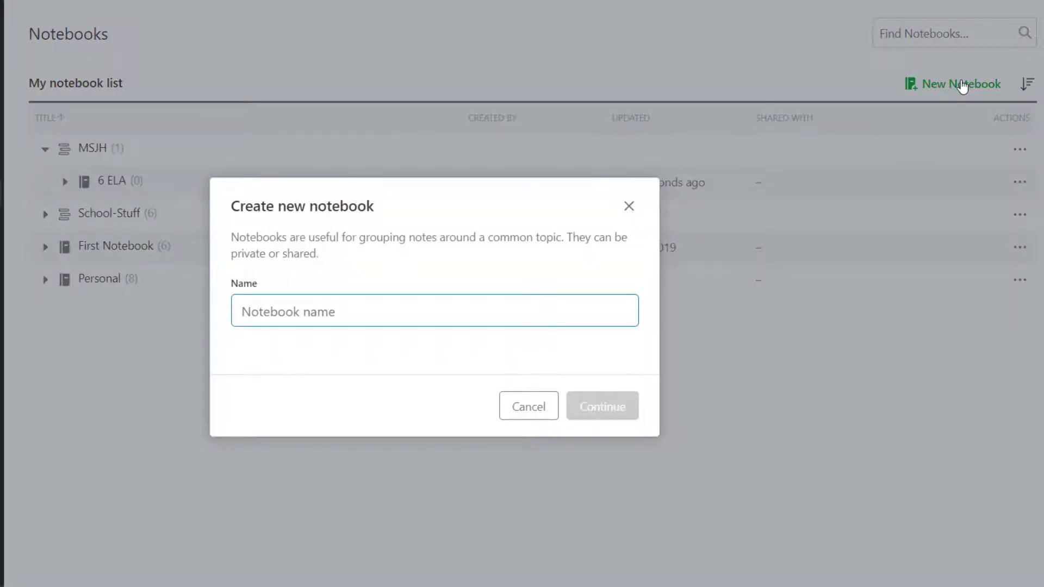
pyautogui.write('6 Math')
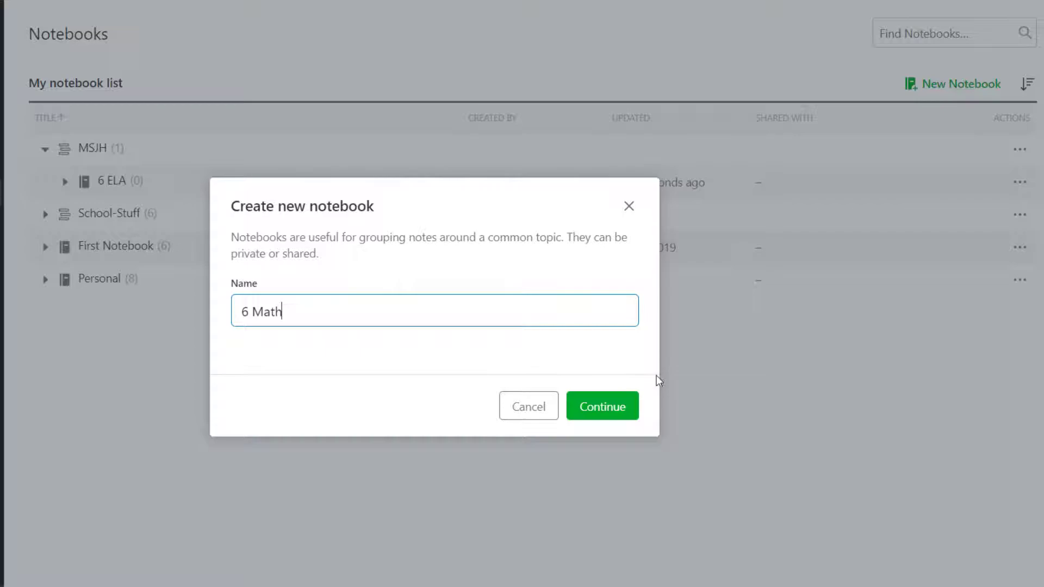
pyautogui.click(605, 410)
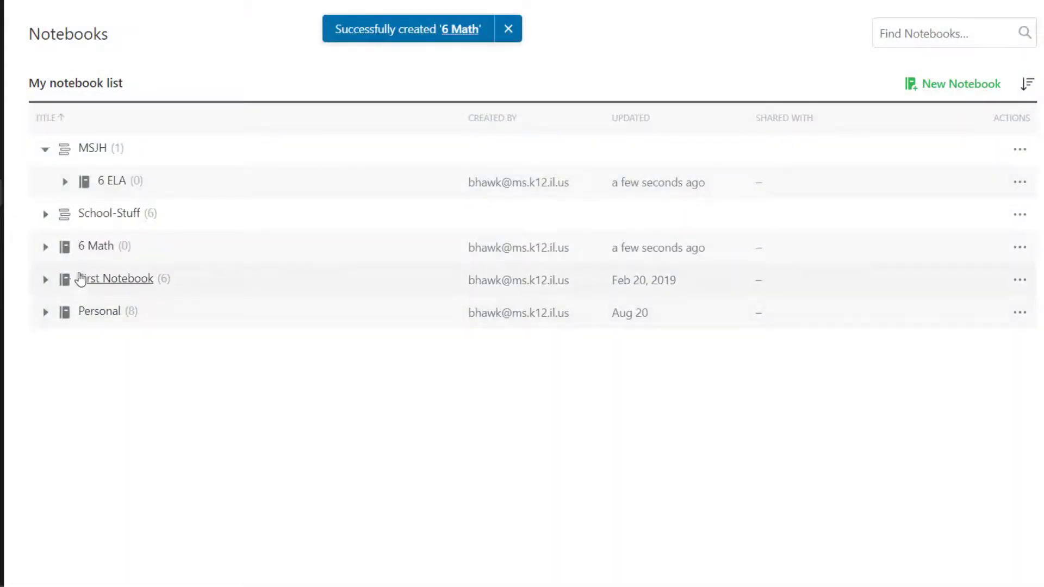
pyautogui.moveTo(94, 250); pyautogui.dragTo(107, 150)
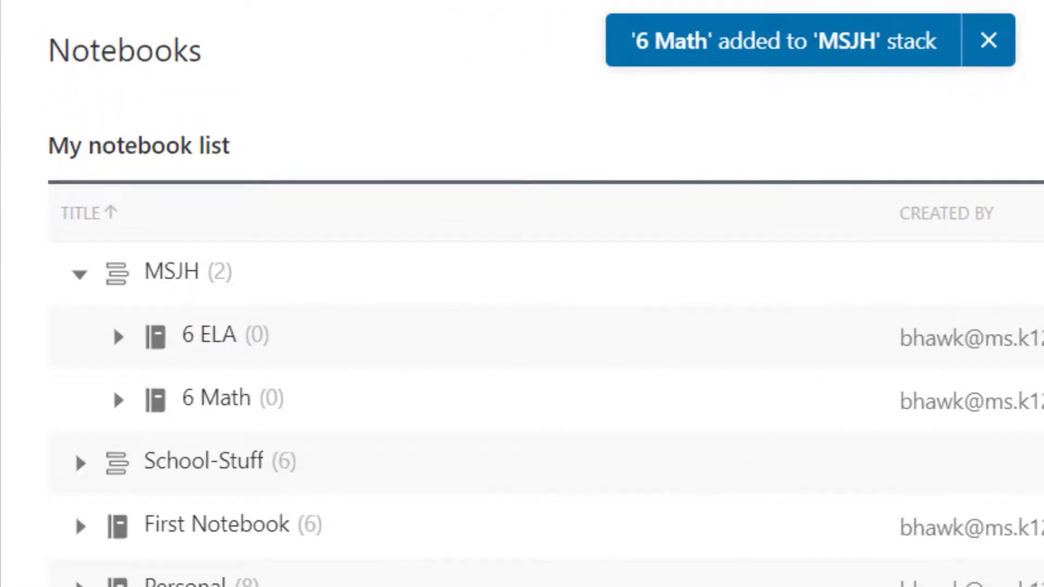
# Collapse and reopen the MSJH stack, and examine the School-Stuff stack and the notes in its School Stuff notebook
pyautogui.click(80, 272)
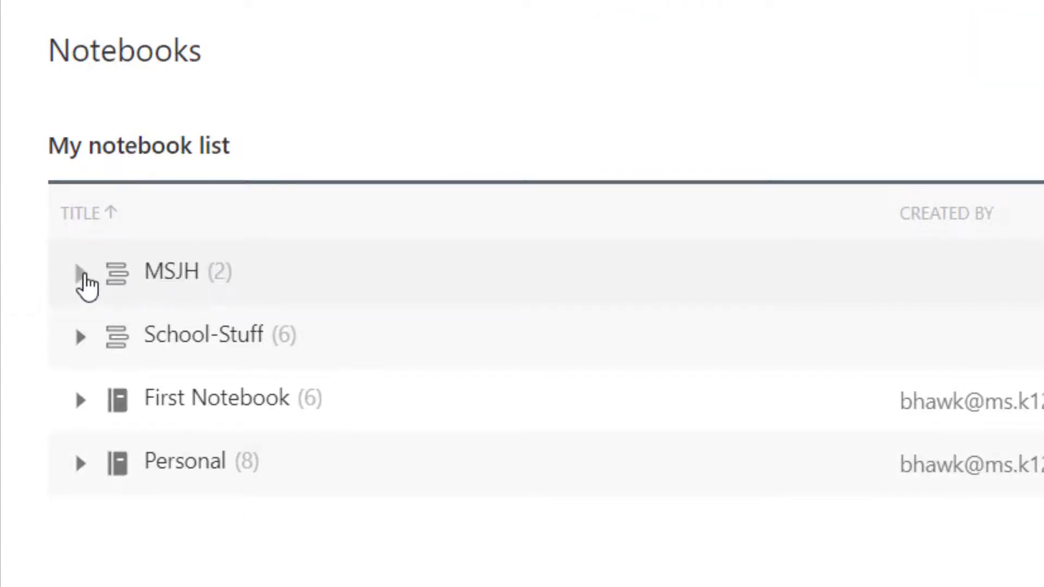
pyautogui.click(80, 274)
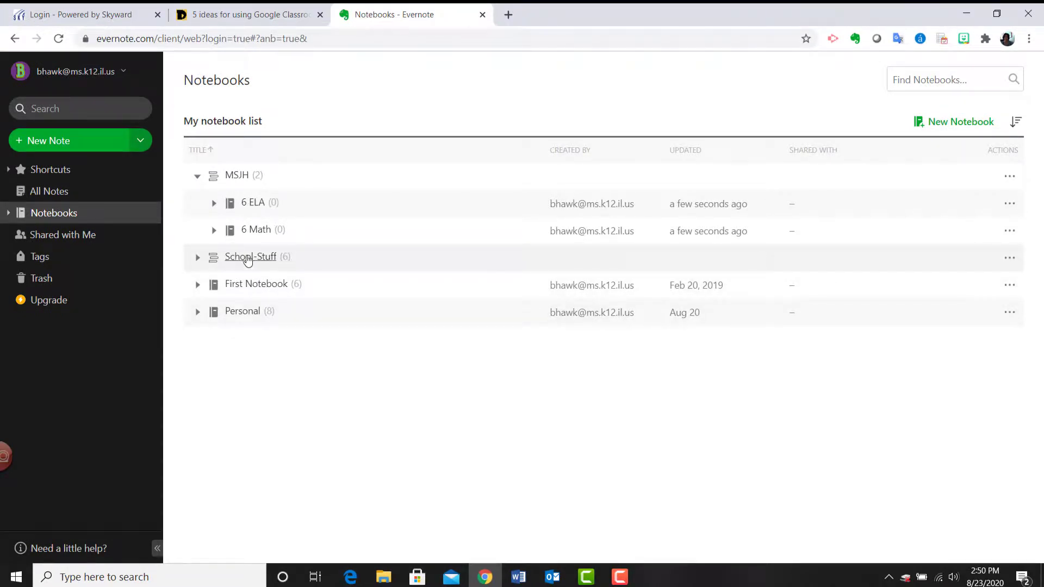
pyautogui.click(197, 258)
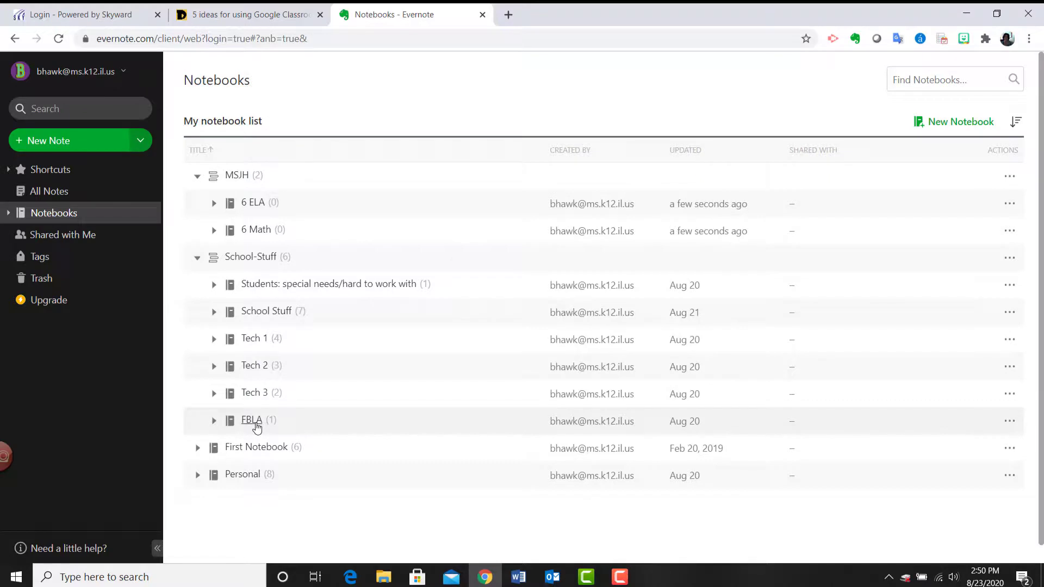
pyautogui.click(213, 312)
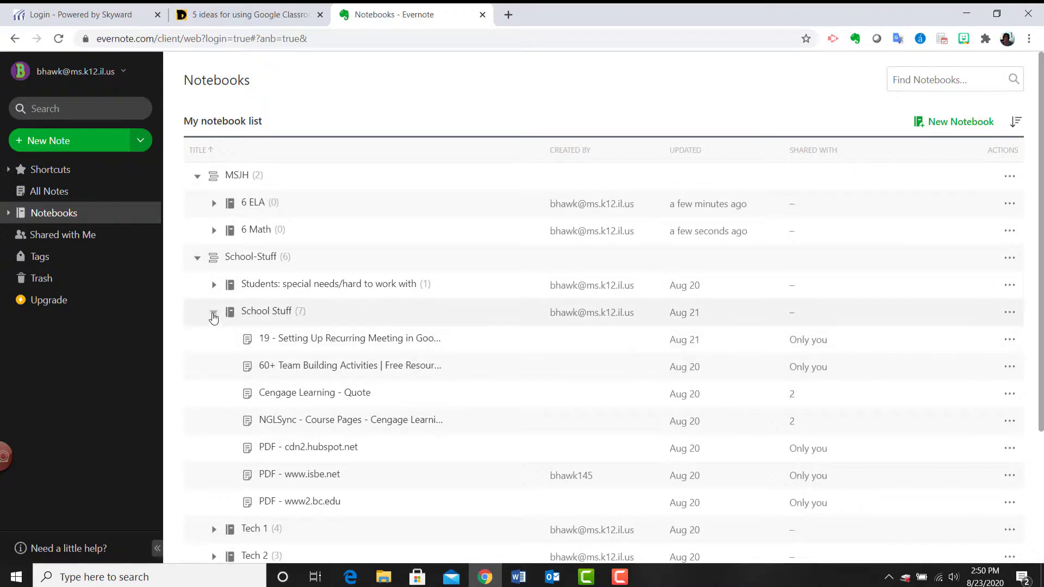
pyautogui.click(213, 313)
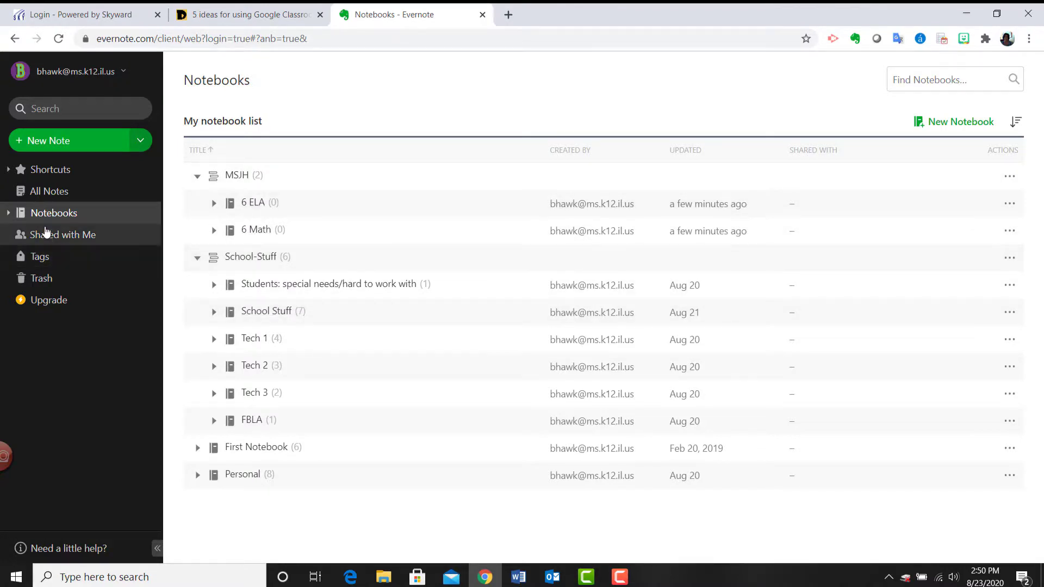
# Return to All Notes and browse back towards the most recent notes
pyautogui.click(48, 191)
pyautogui.scroll(5, 288, 346)
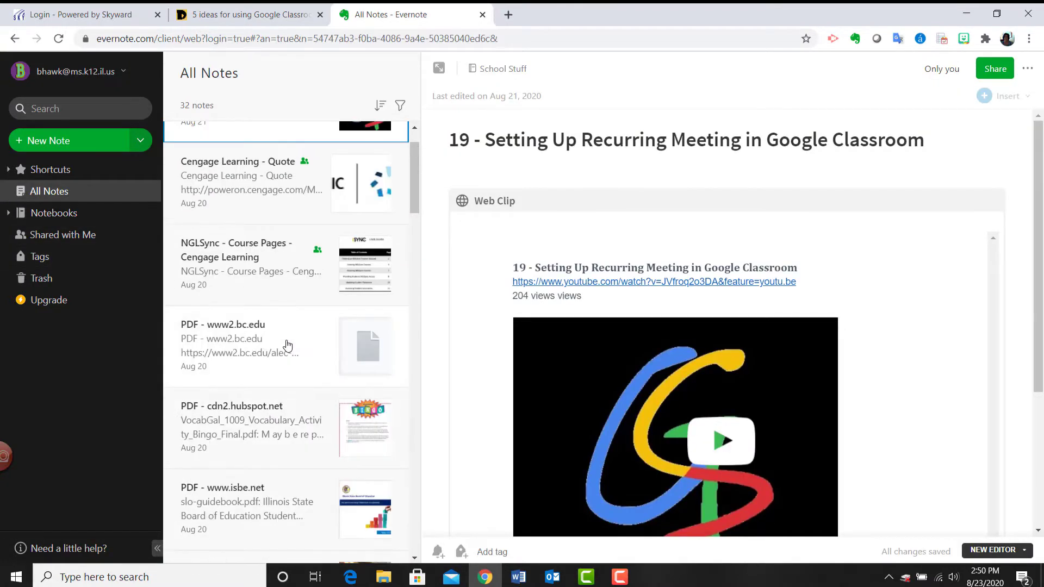